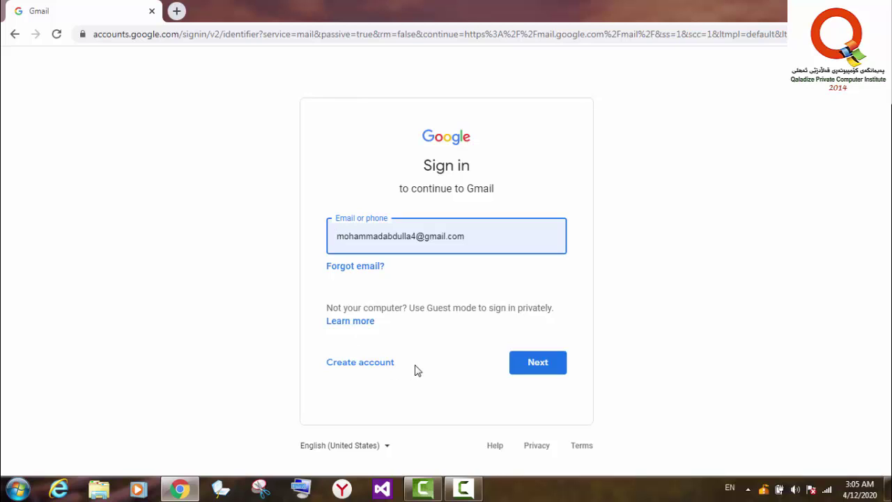
# - Start a new Google account for personal use from the Gmail sign-in page
pyautogui.click(371, 365)
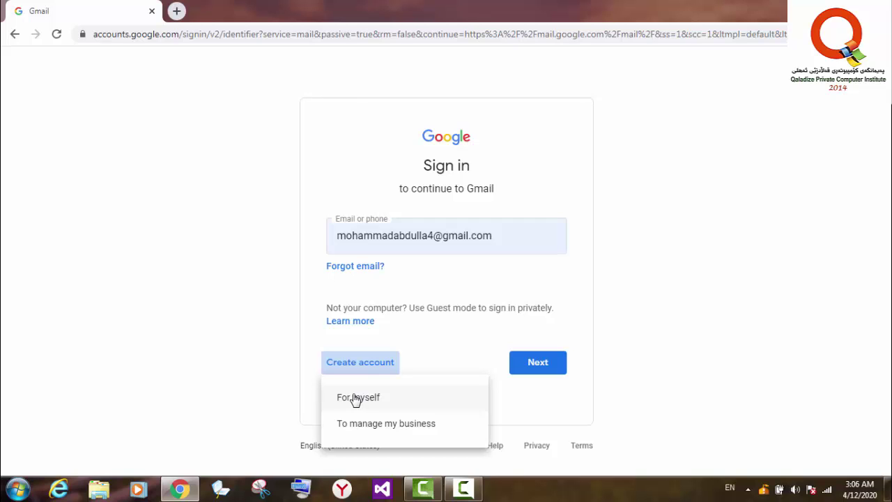
pyautogui.click(355, 398)
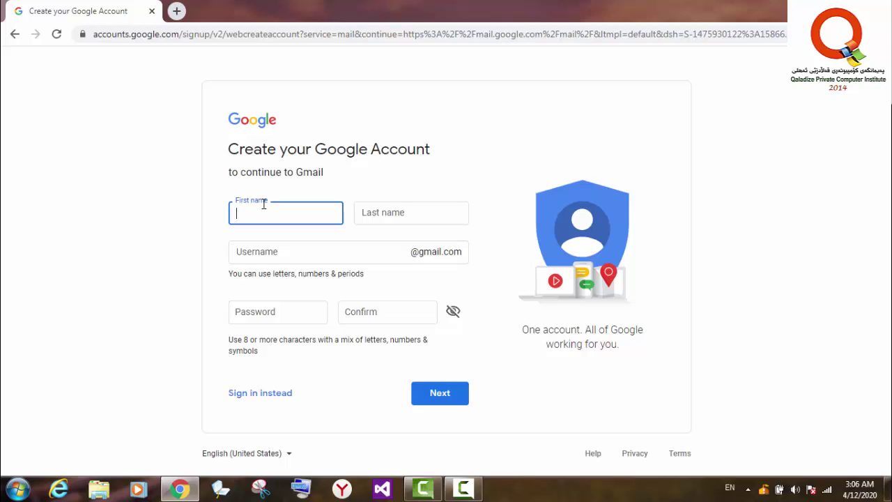
# - Enter the account holder's first name and last name on the sign-up form
pyautogui.click(376, 214)
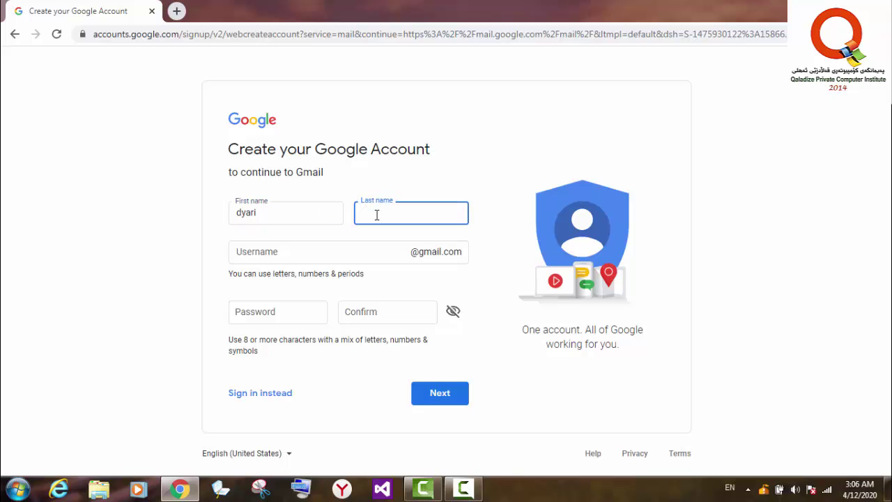
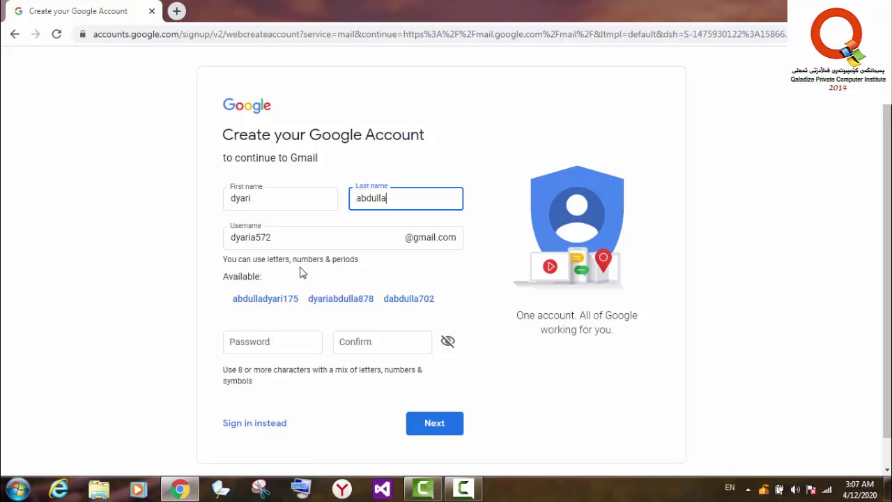
# - Pick a suggested available username, then type the account password and its confirmation
pyautogui.click(339, 300)
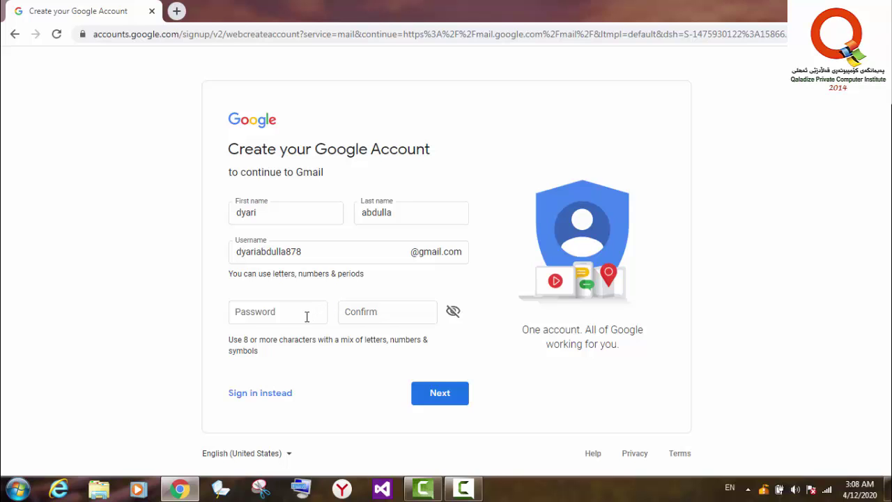
pyautogui.click(306, 315)
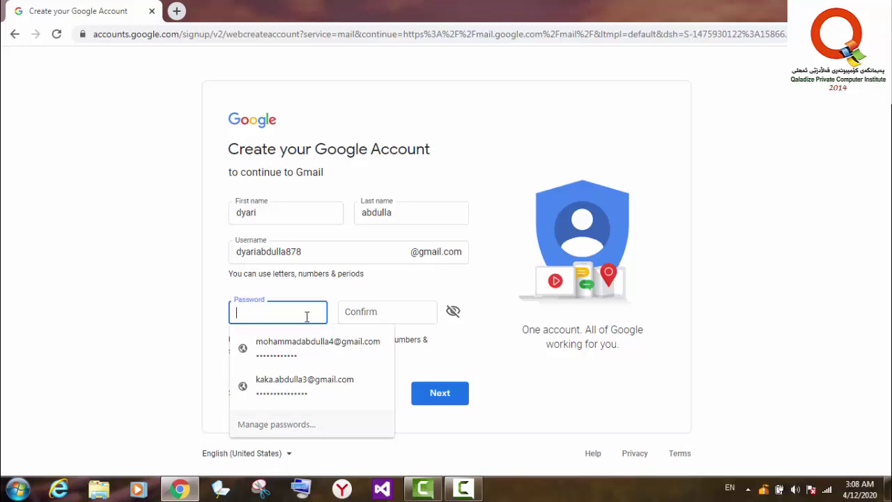
pyautogui.write('****')
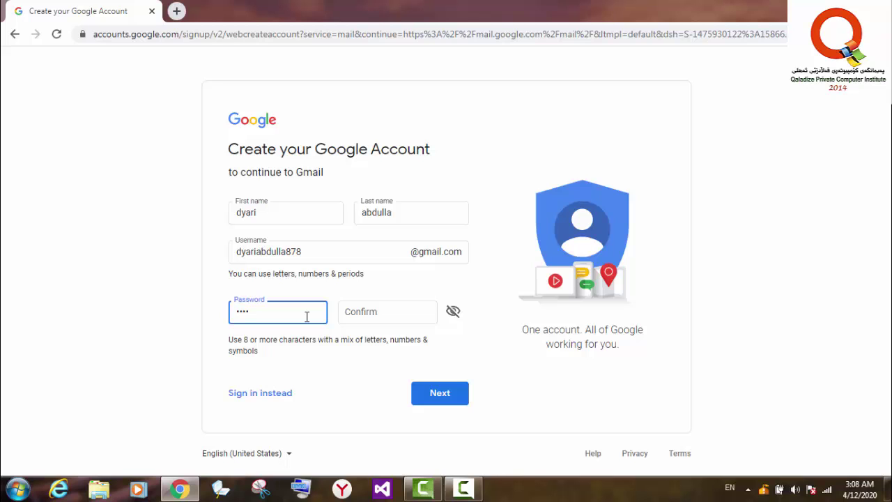
pyautogui.press('BackSpace')
pyautogui.press('BackSpace')
pyautogui.press('BackSpace')
pyautogui.write('*')
pyautogui.click(381, 314)
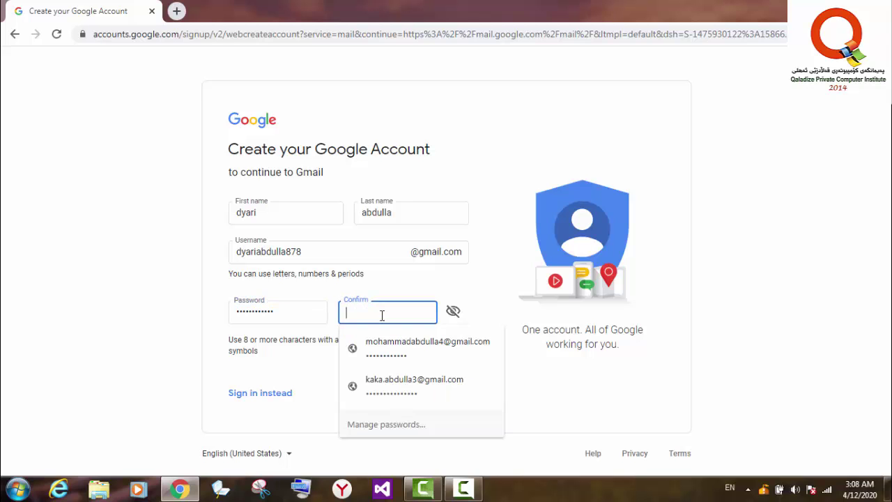
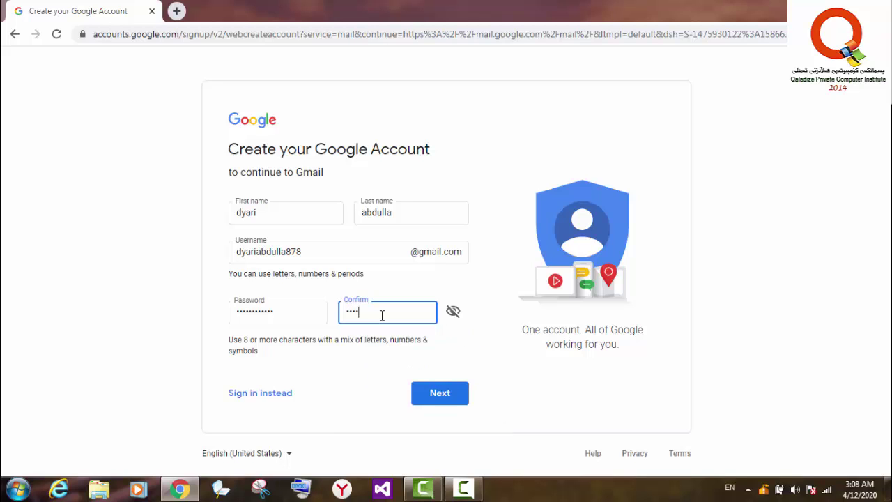
# - Submit the name, username and password, dismissing Chrome's Save password prompt
pyautogui.click(432, 394)
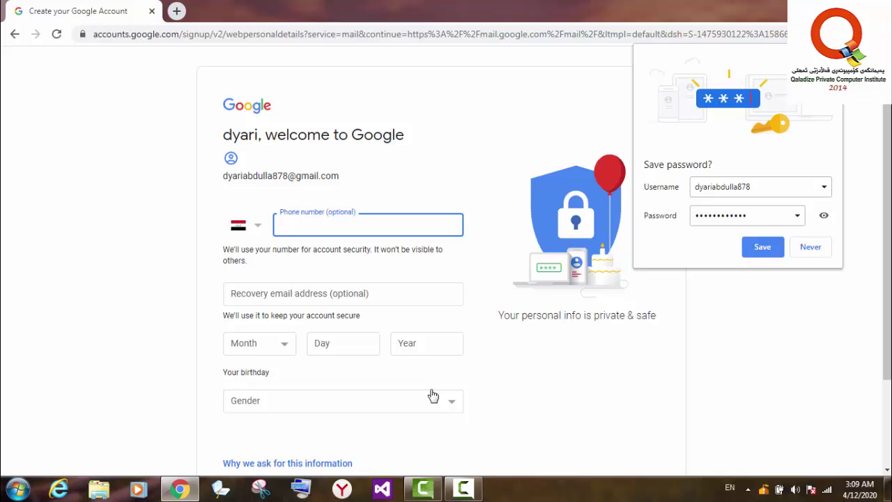
pyautogui.click(762, 246)
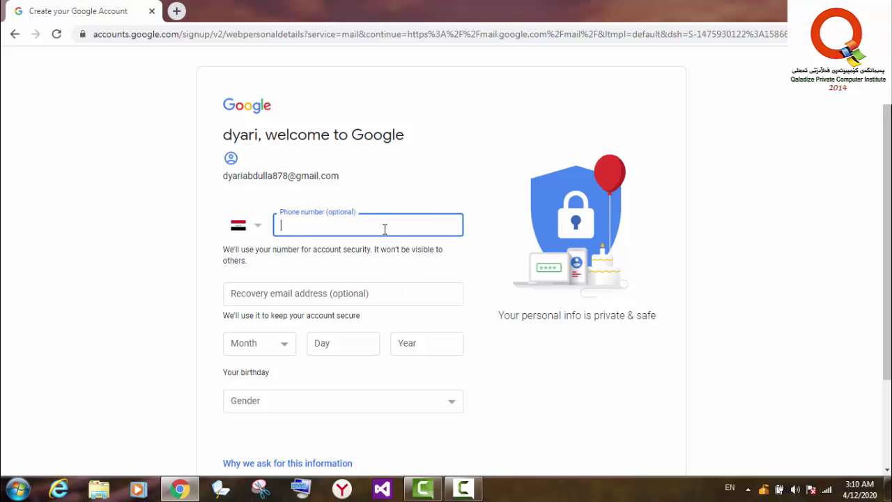
# - Set the birthday to July 18, 2000
pyautogui.click(379, 288)
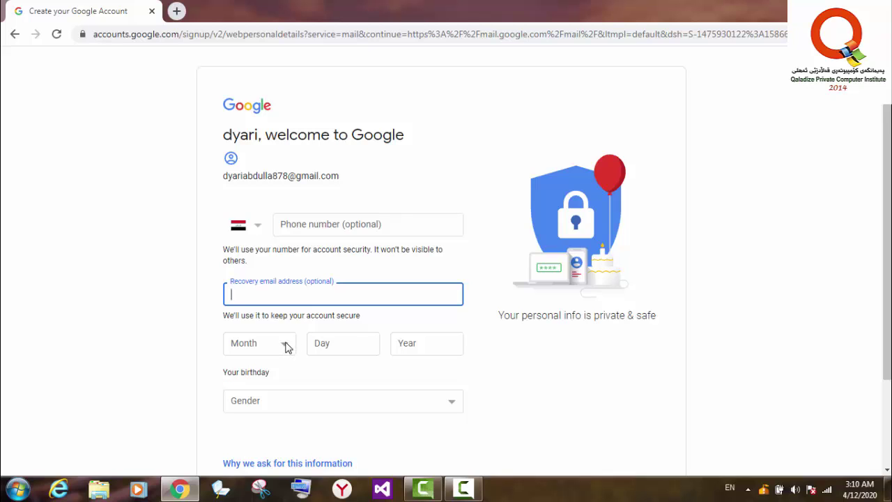
pyautogui.click(286, 347)
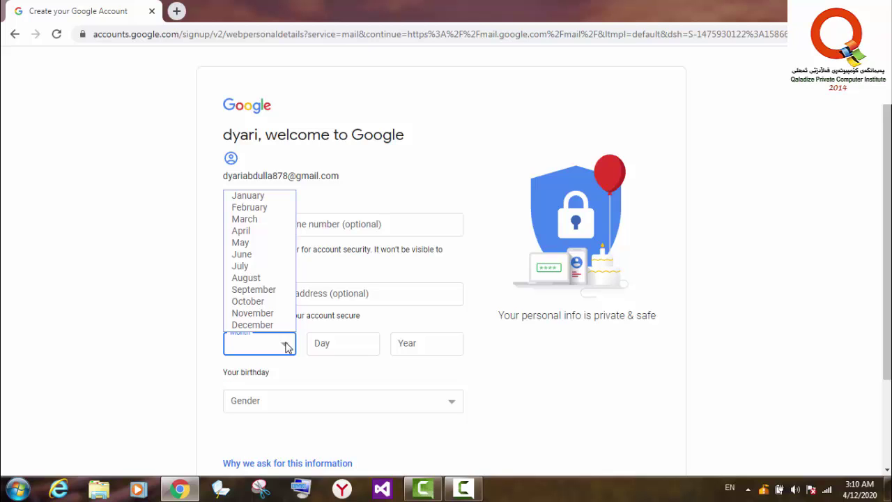
pyautogui.click(247, 198)
pyautogui.click(352, 342)
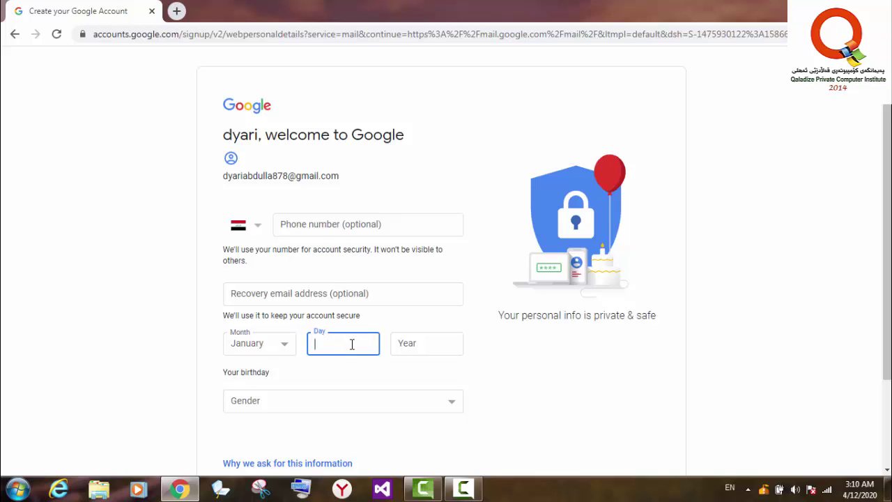
pyautogui.click(284, 347)
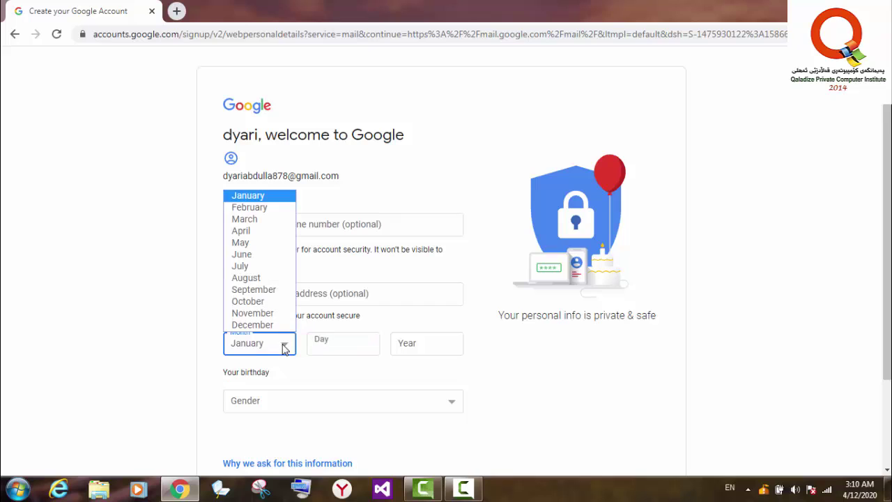
pyautogui.click(265, 270)
pyautogui.click(342, 345)
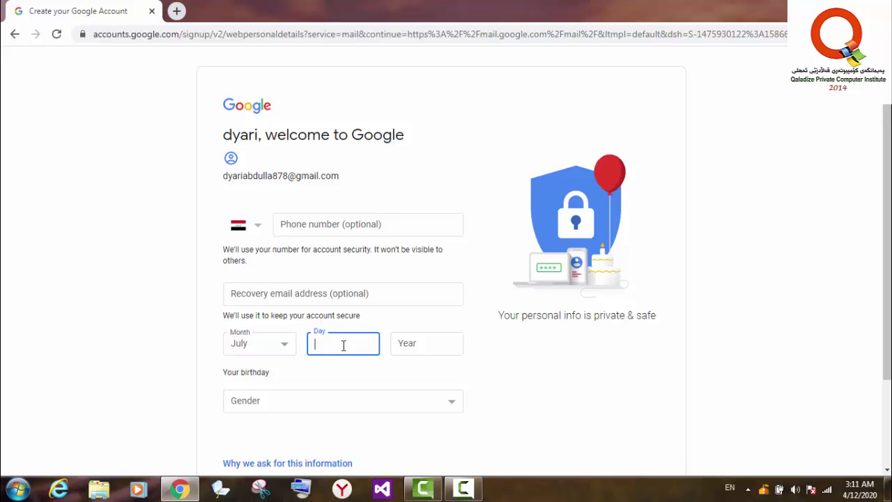
pyautogui.write('18')
pyautogui.click(403, 342)
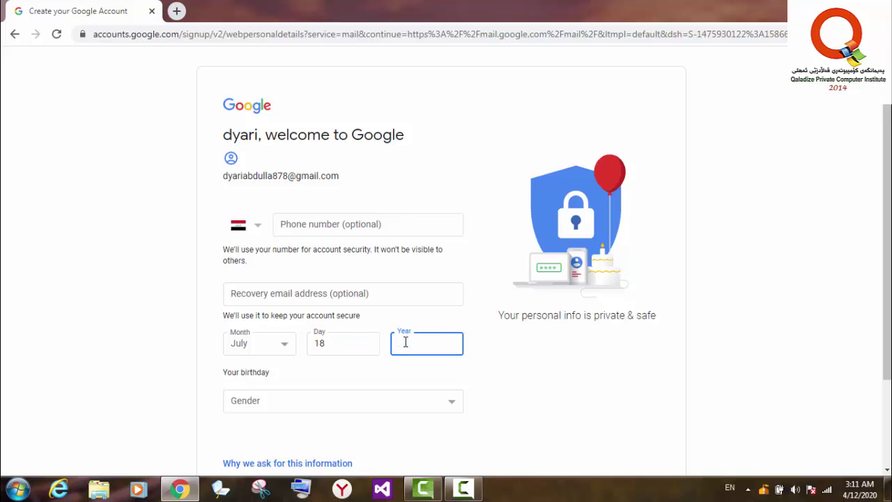
pyautogui.write('2000')
# - Choose Male as the gender and submit the personal details
pyautogui.click(453, 404)
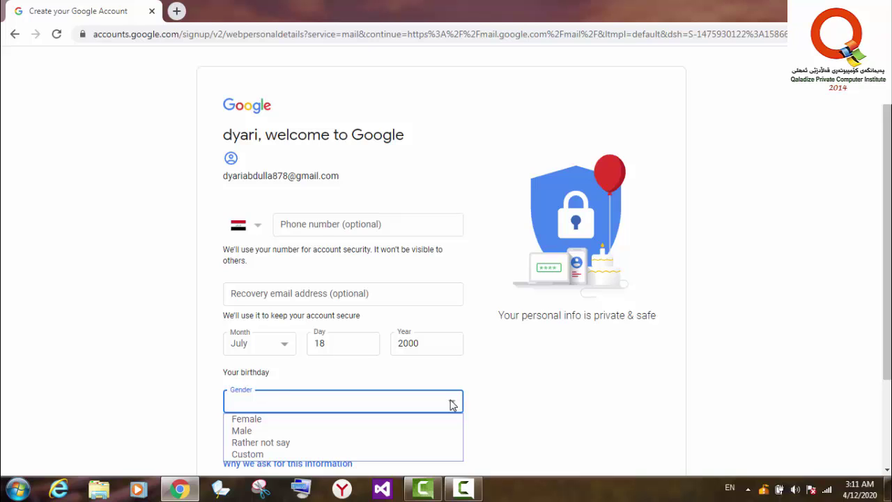
pyautogui.click(268, 433)
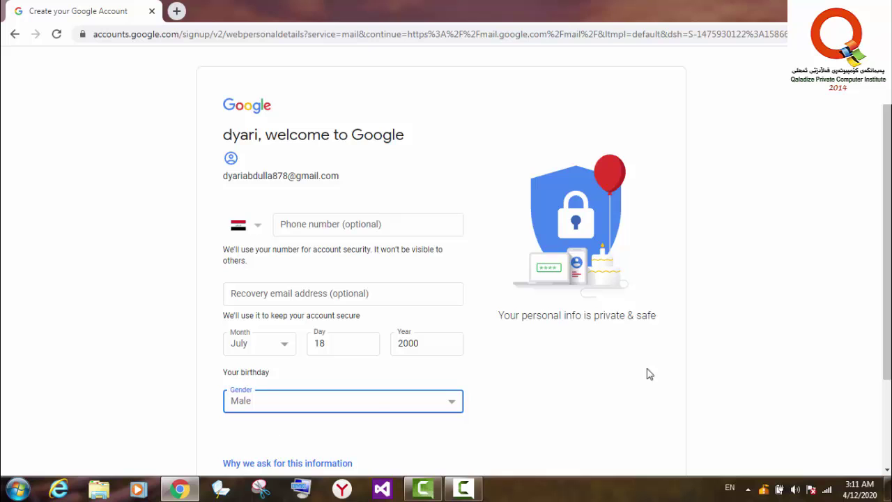
pyautogui.moveTo(889, 334); pyautogui.dragTo(887, 423)
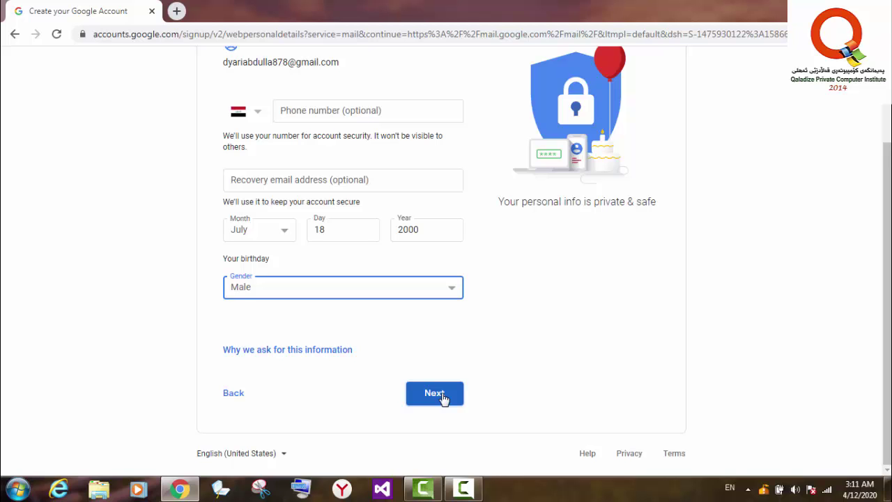
pyautogui.click(435, 394)
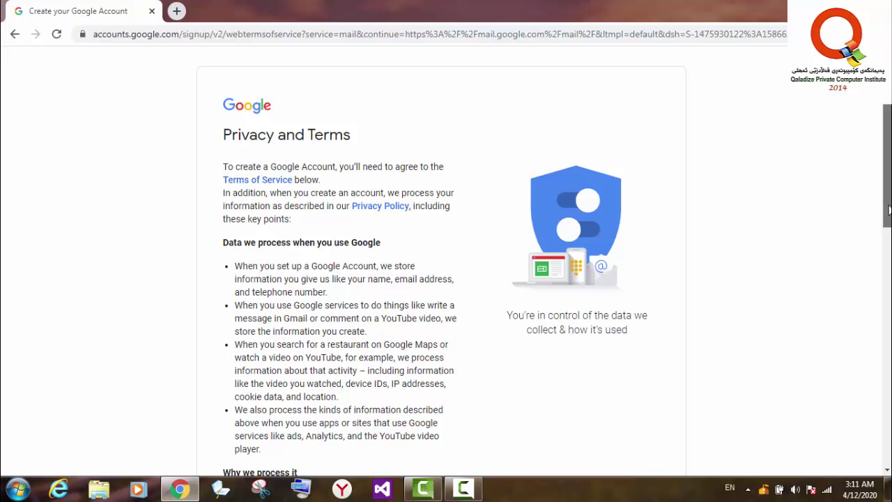
# - Scroll through the Privacy and Terms page and agree to create the account
pyautogui.moveTo(889, 210); pyautogui.dragTo(886, 230)
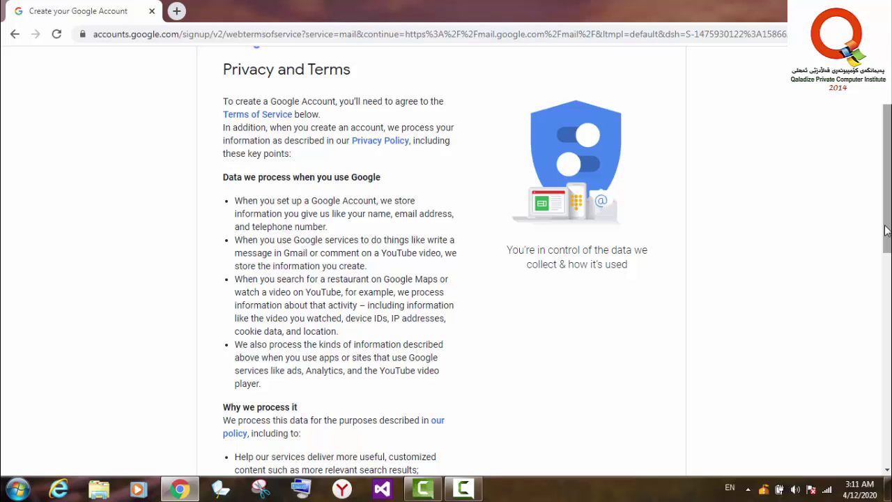
pyautogui.moveTo(886, 230); pyautogui.dragTo(886, 407)
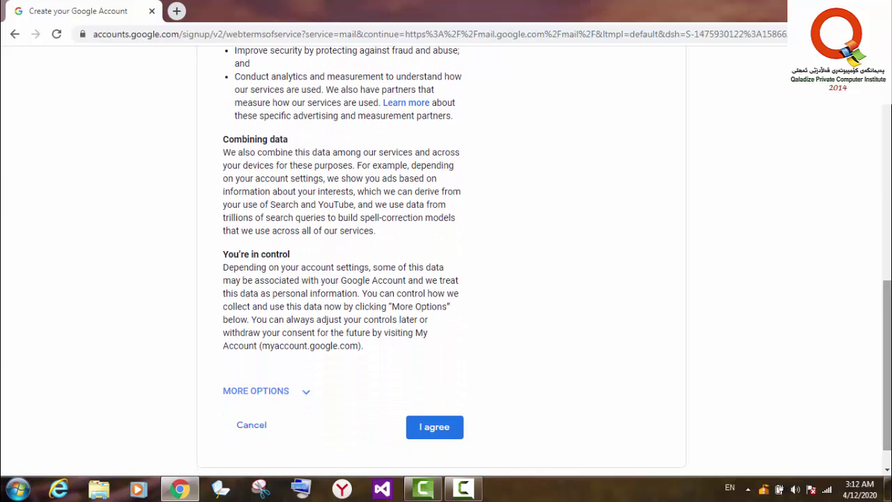
pyautogui.click(438, 430)
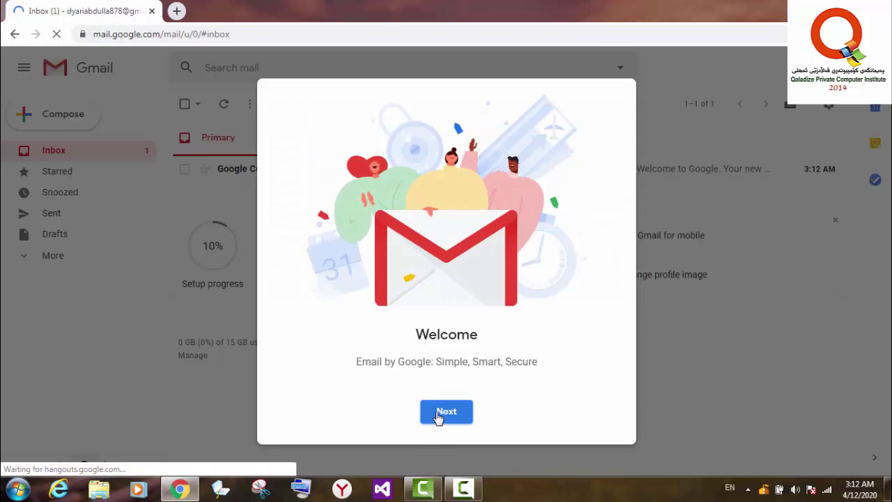
# - Pass the Gmail Welcome dialog and keep the Default view
pyautogui.click(438, 417)
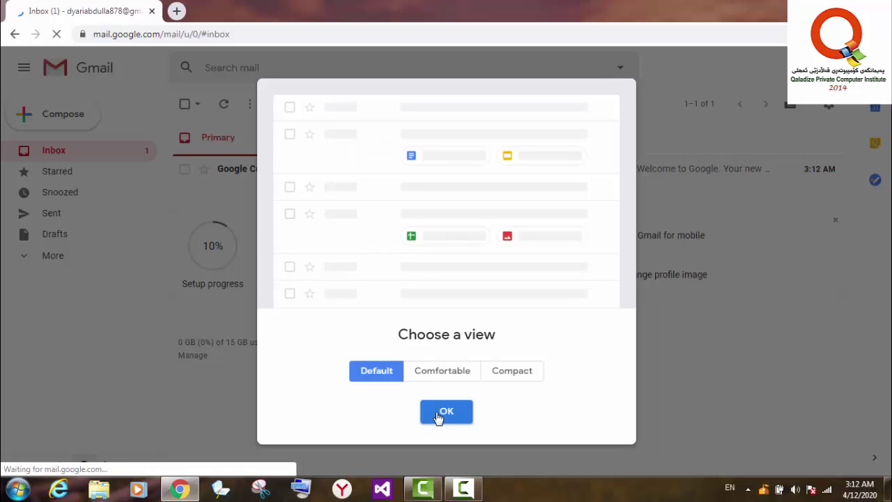
pyautogui.click(437, 415)
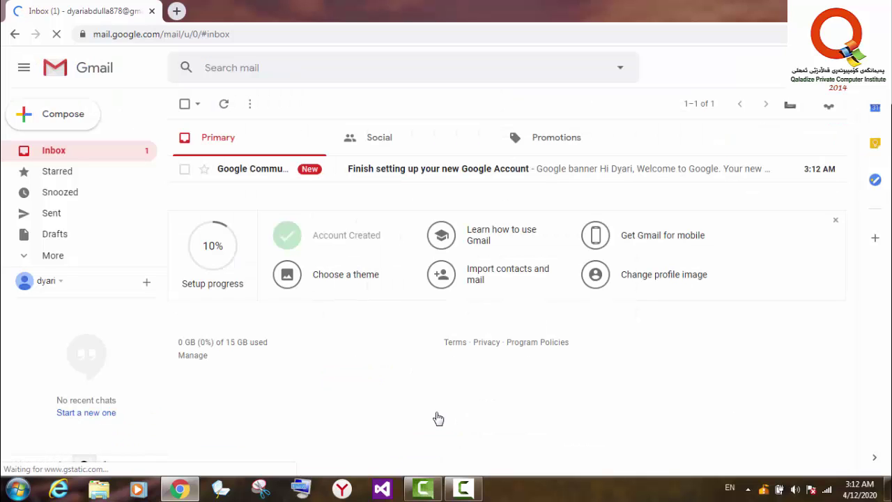